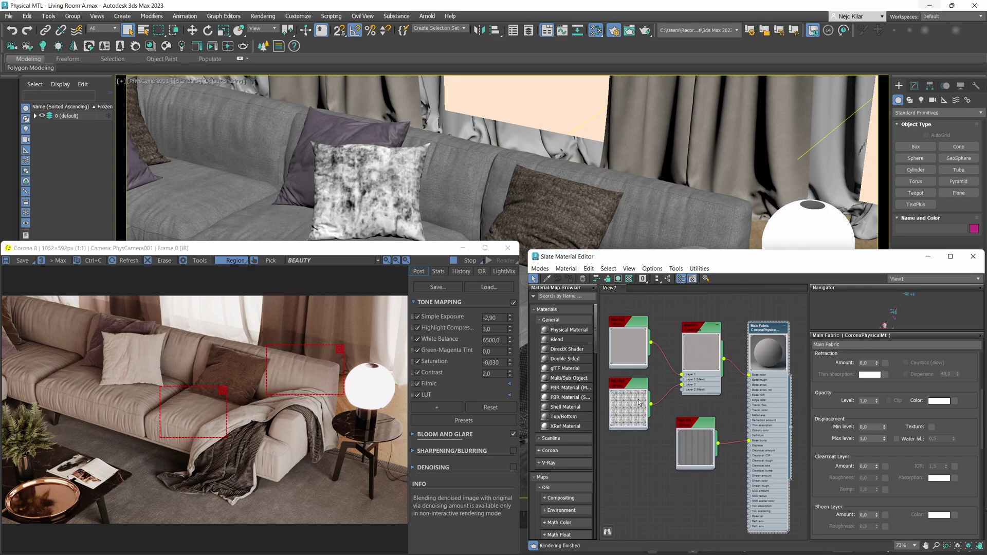
Open the Composite map feeding the Main Fabric base color and examine the sofa armrest fabric in the render.
double_click(706, 335)
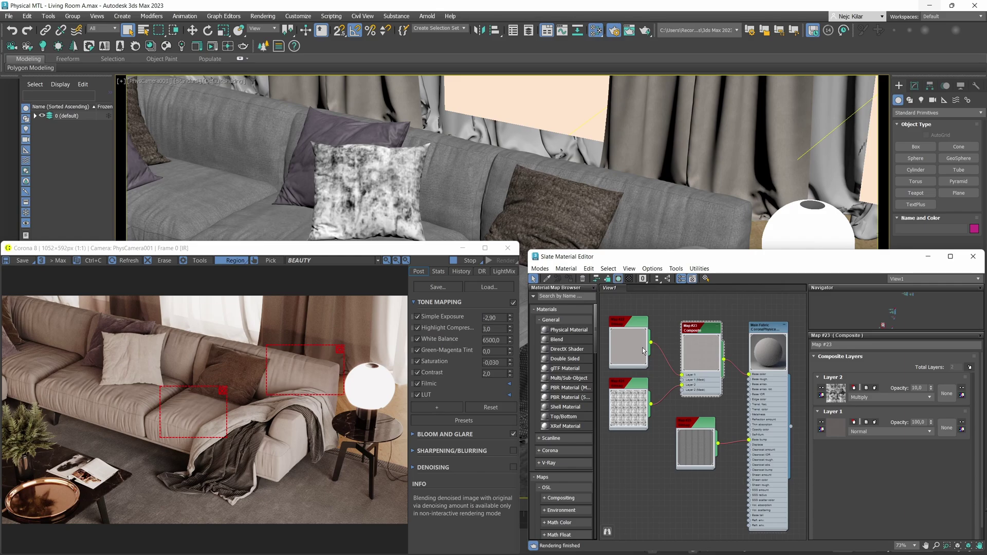
scroll(307, 379, up, 2)
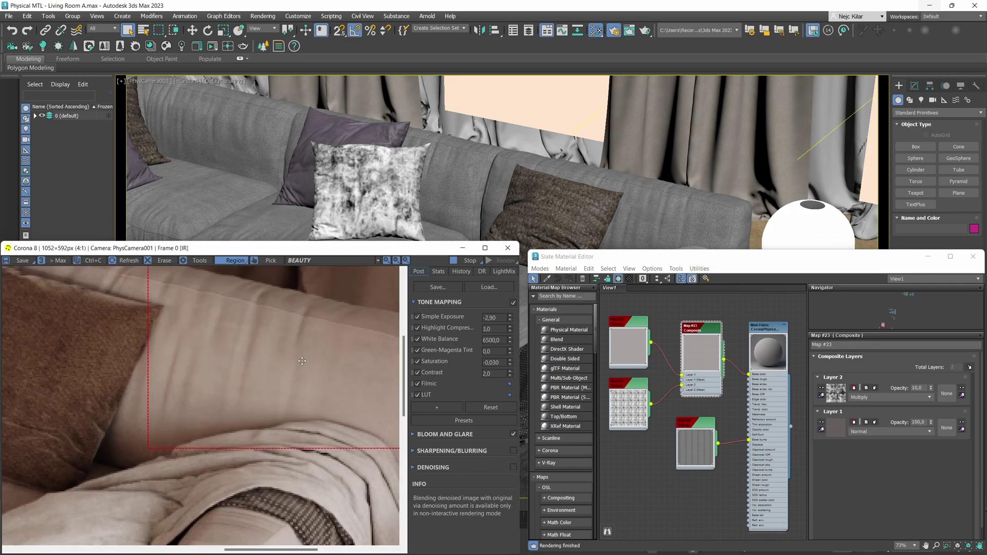
drag(301, 361, 268, 381)
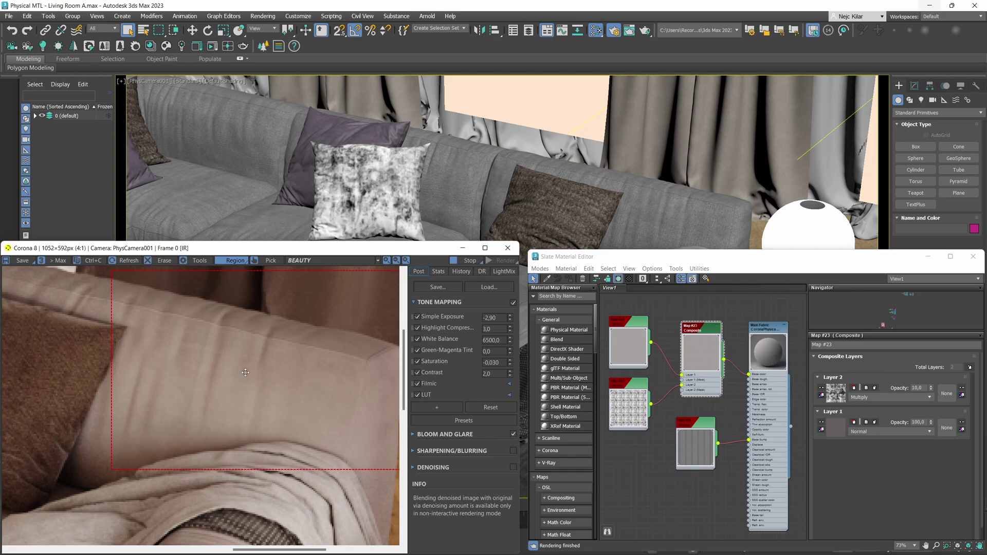
mouse_move(250, 376)
mouse_down()
mouse_move(231, 363)
mouse_move(231, 378)
mouse_up()
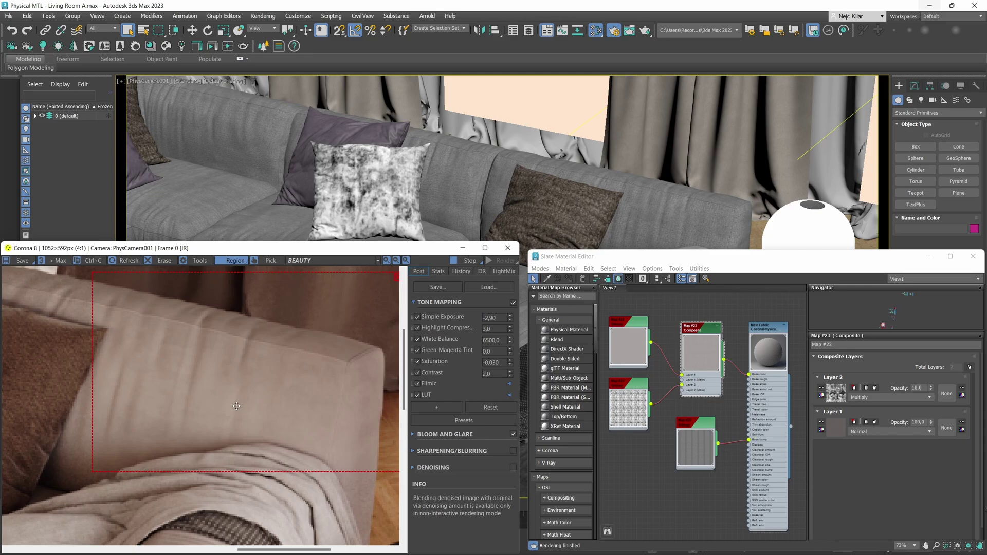
scroll(236, 406, down, 2)
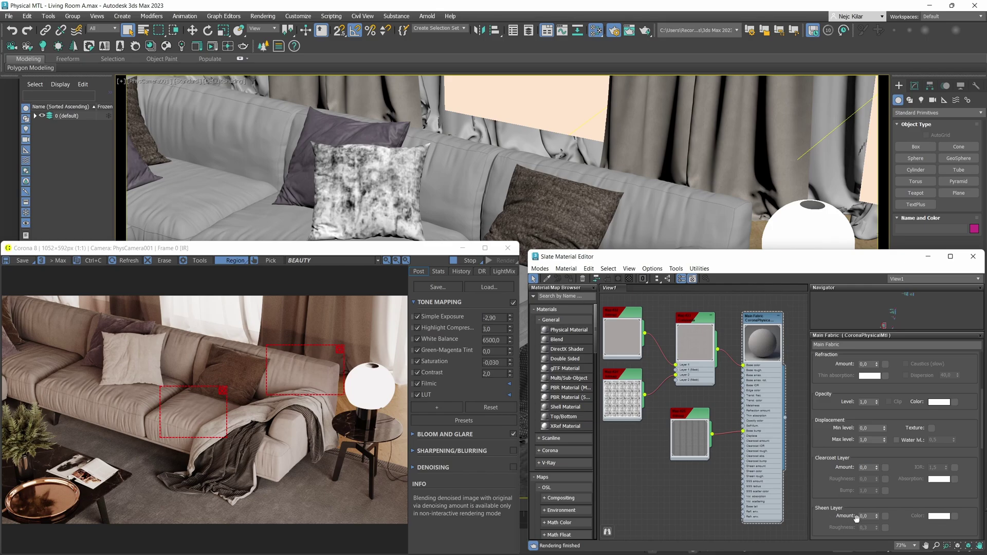
Raise the sheen layer amount of the Main Fabric material to 1.0.
drag(877, 516, 874, 477)
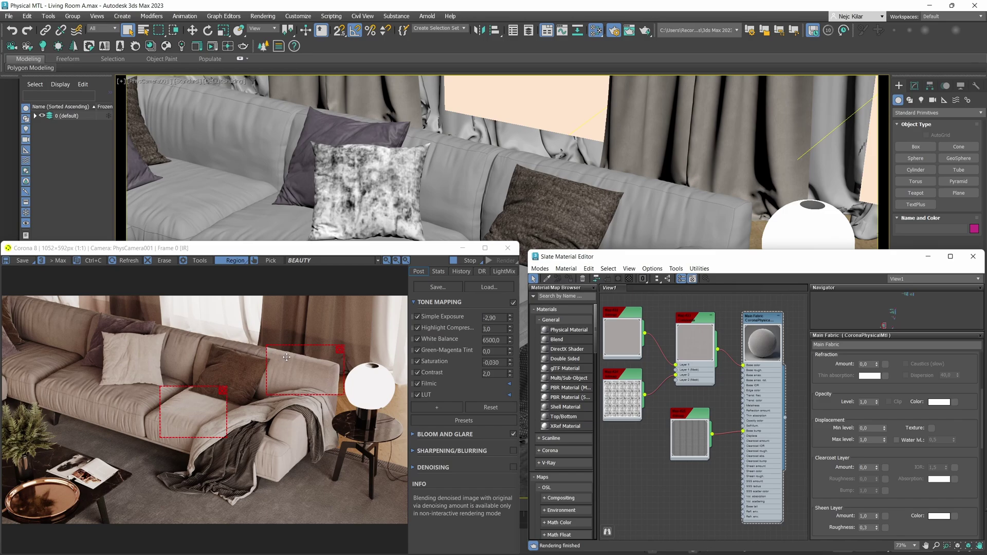
scroll(283, 367, up, 1)
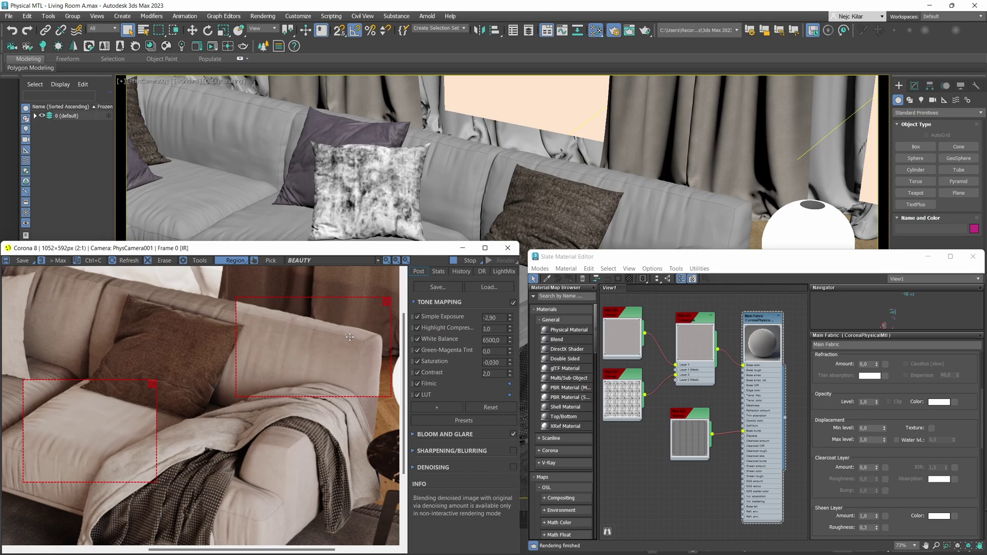
Try a sheen amount of 0.2 on the Main Fabric material and return it to 1.0.
double_click(868, 515)
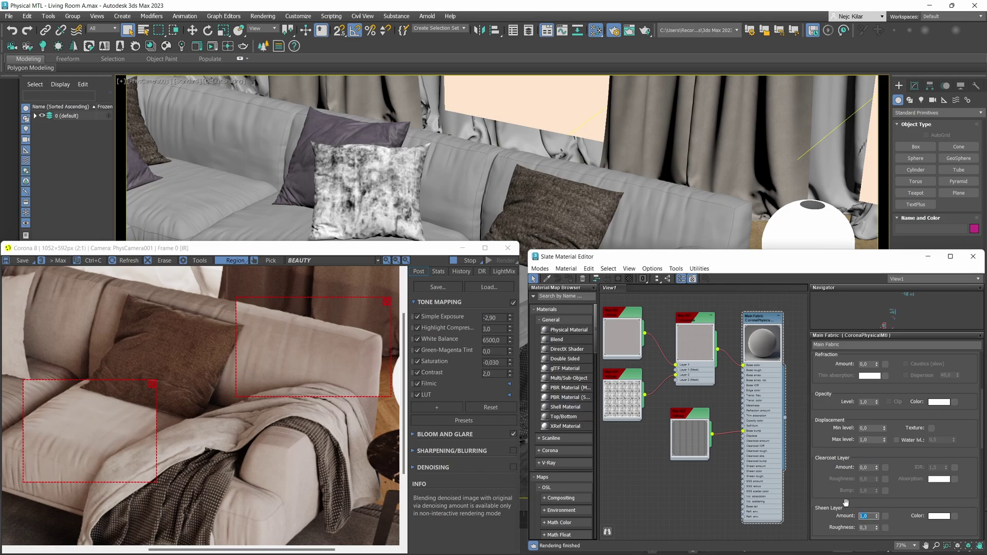
text(0,2)
key(Return)
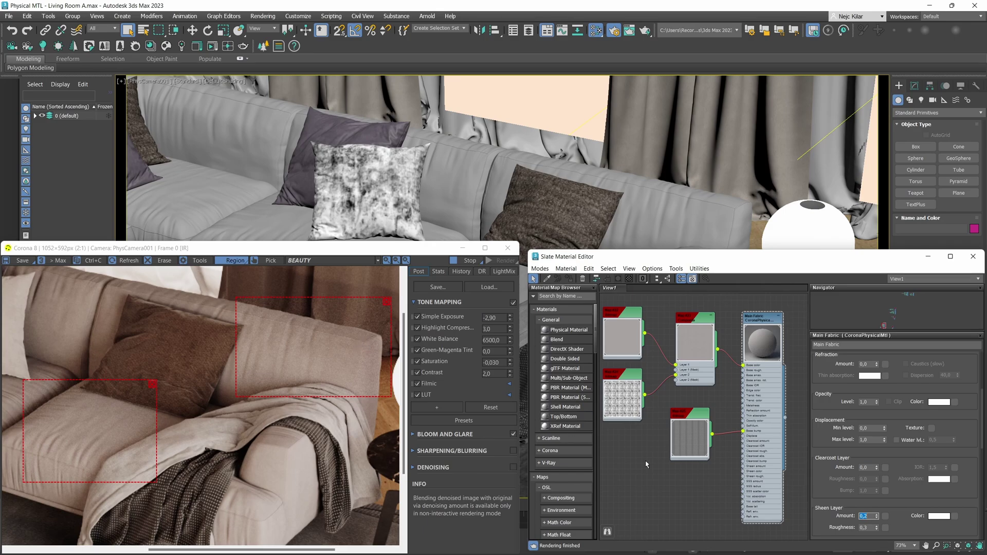
text(1)
key(Return)
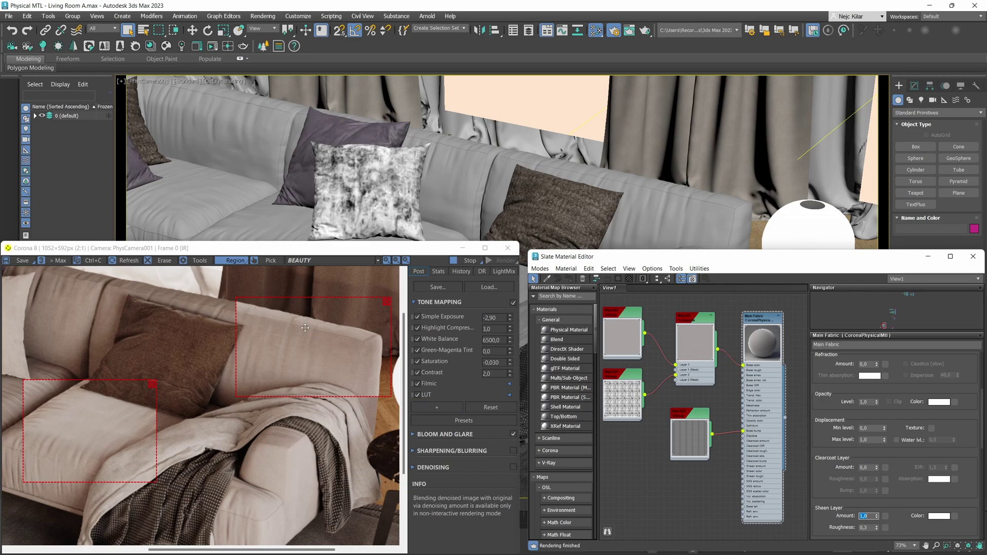
Place the dirt mask bitmap below the bump bitmap in the node view and connect it to the Main Fabric sheen amount.
middle_drag(120, 426, 229, 386)
scroll(129, 410, up, 1)
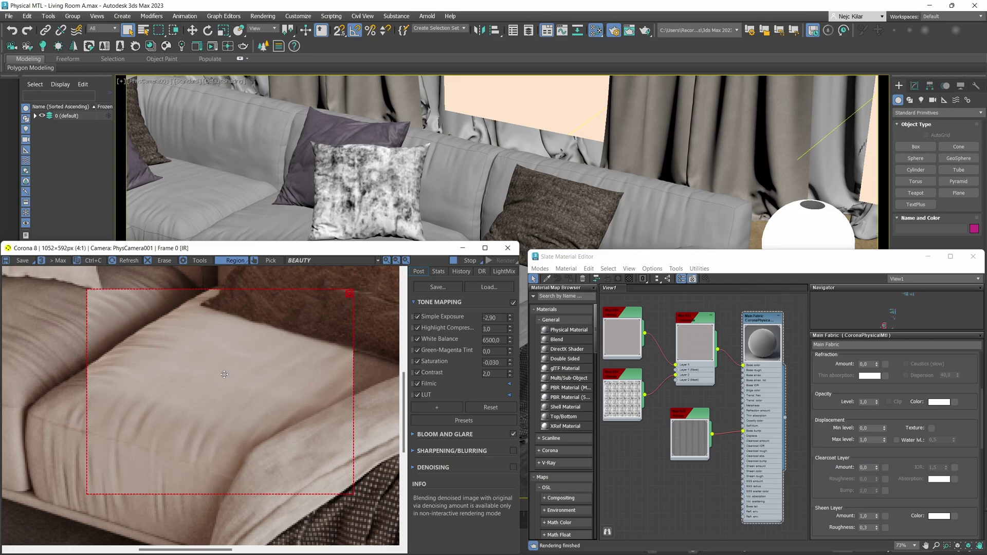
middle_drag(650, 467, 689, 441)
drag(623, 451, 768, 436)
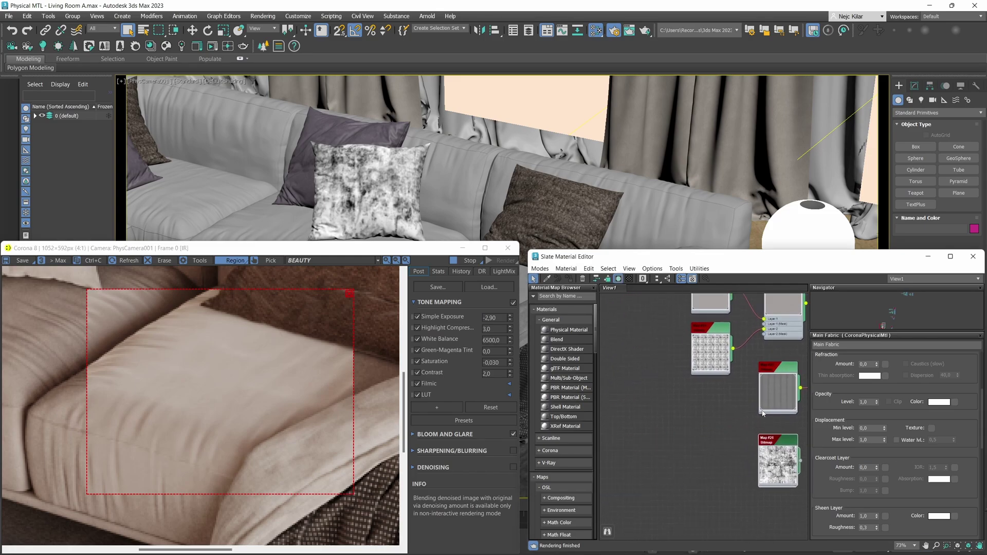
middle_drag(767, 436, 710, 420)
scroll(679, 419, up, 3)
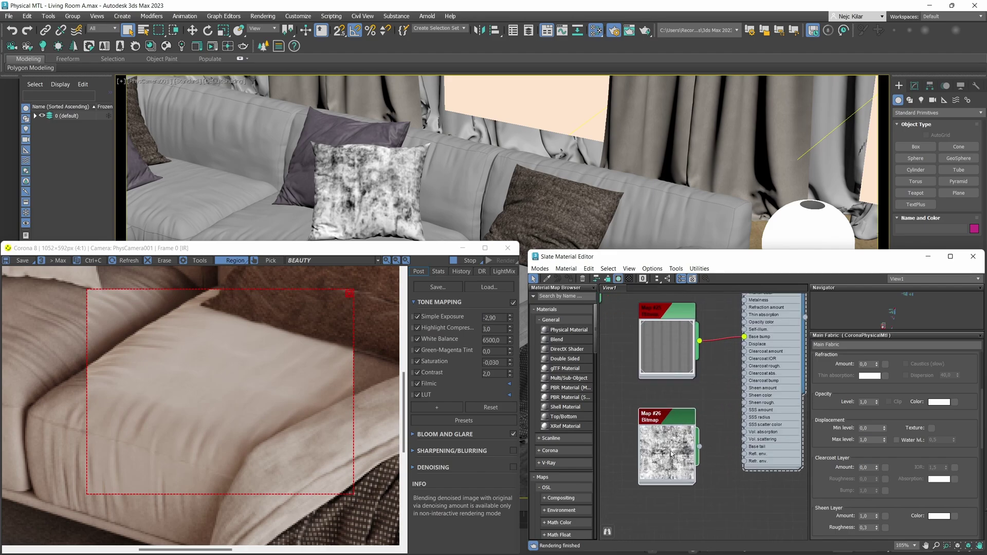
scroll(670, 452, down, 3)
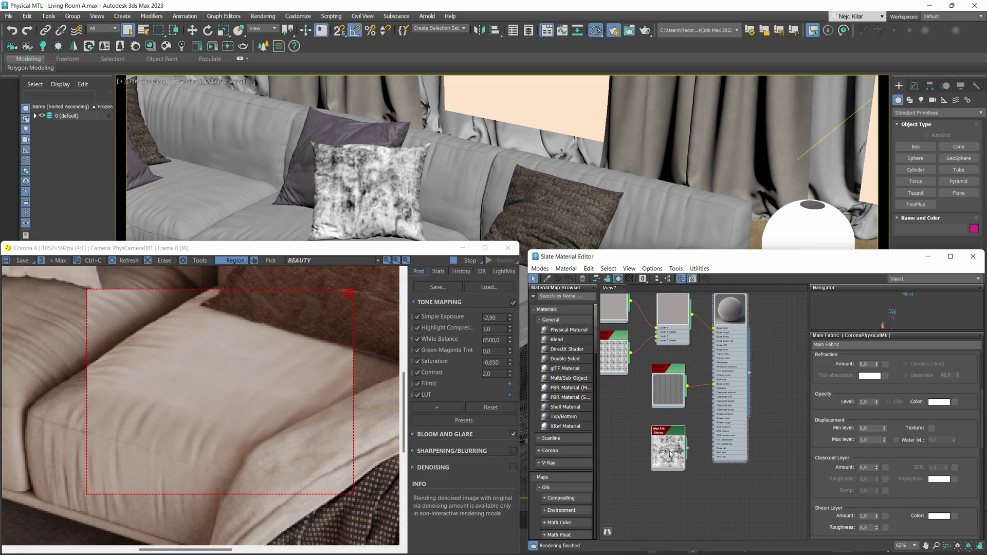
scroll(674, 451, down, 2)
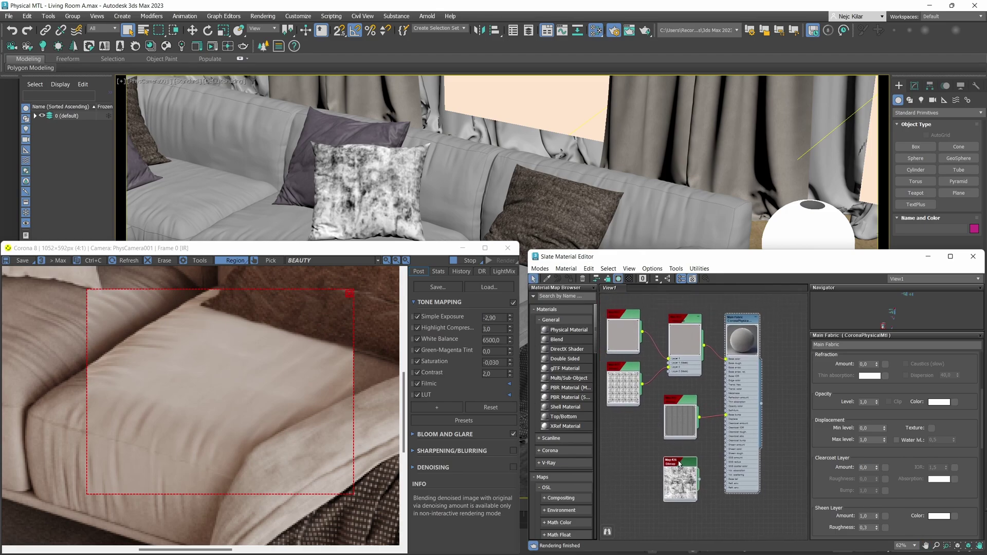
scroll(676, 452, up, 2)
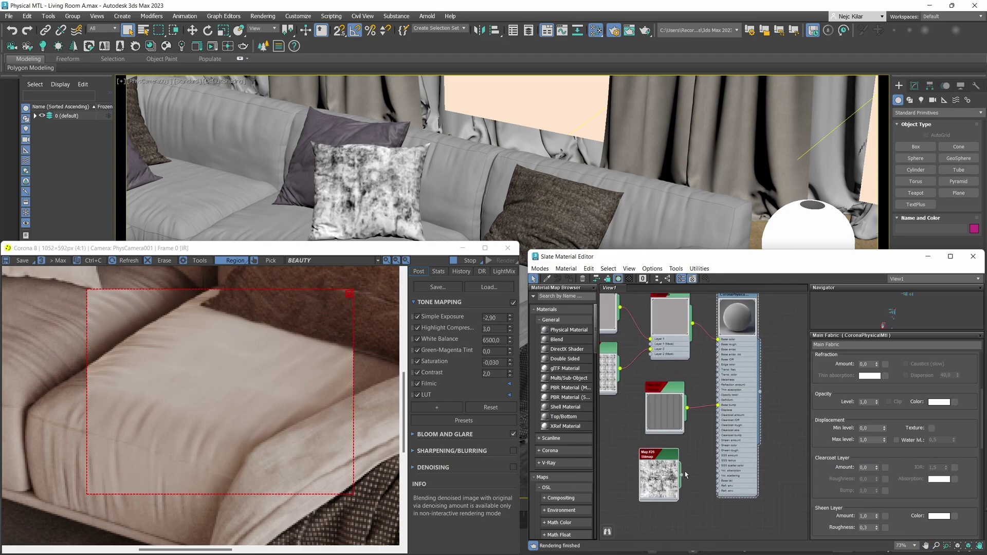
drag(682, 475, 719, 441)
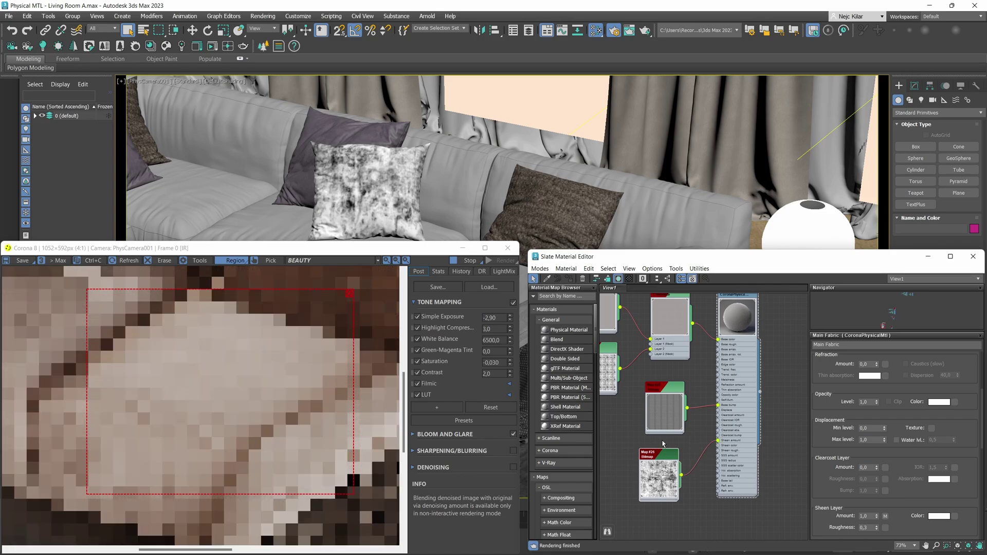
Check the mask on the seat cushion in the render and set the Sheen amount map strength to 50.
scroll(270, 413, down, 2)
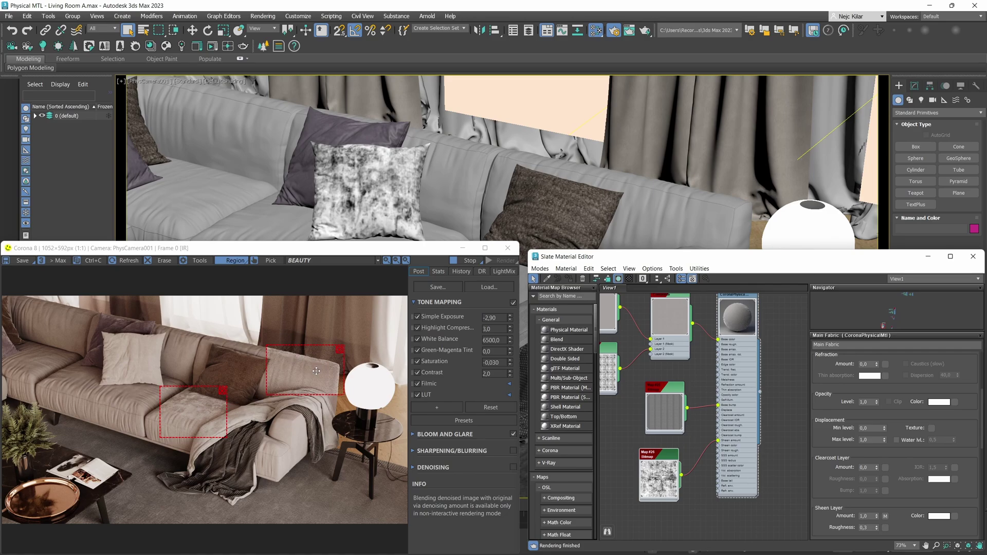
scroll(234, 431, up, 3)
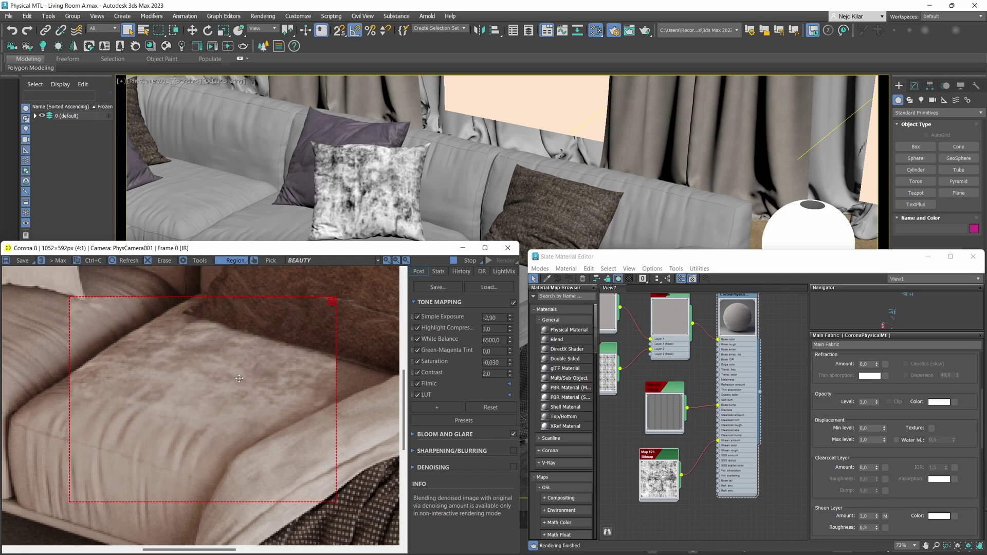
middle_drag(239, 378, 228, 381)
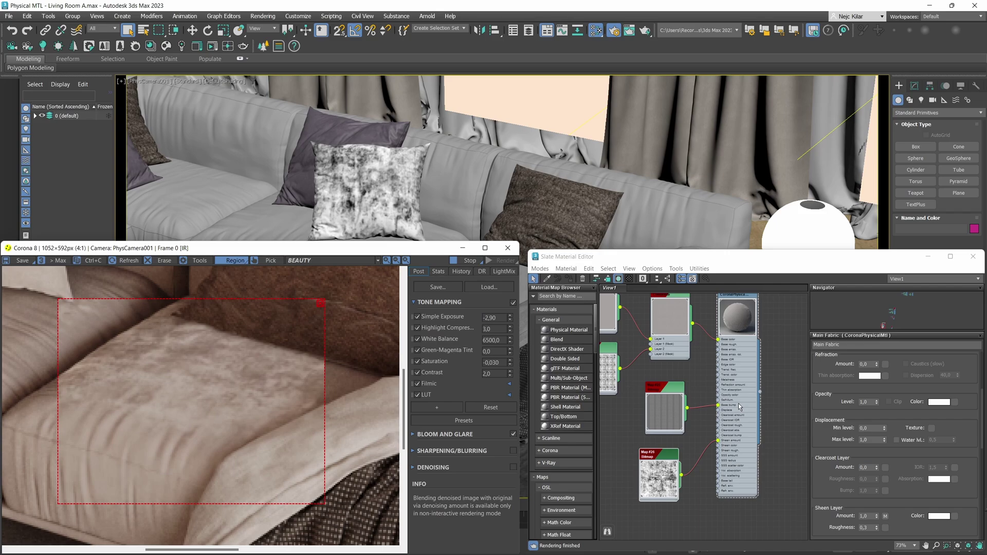
click(740, 443)
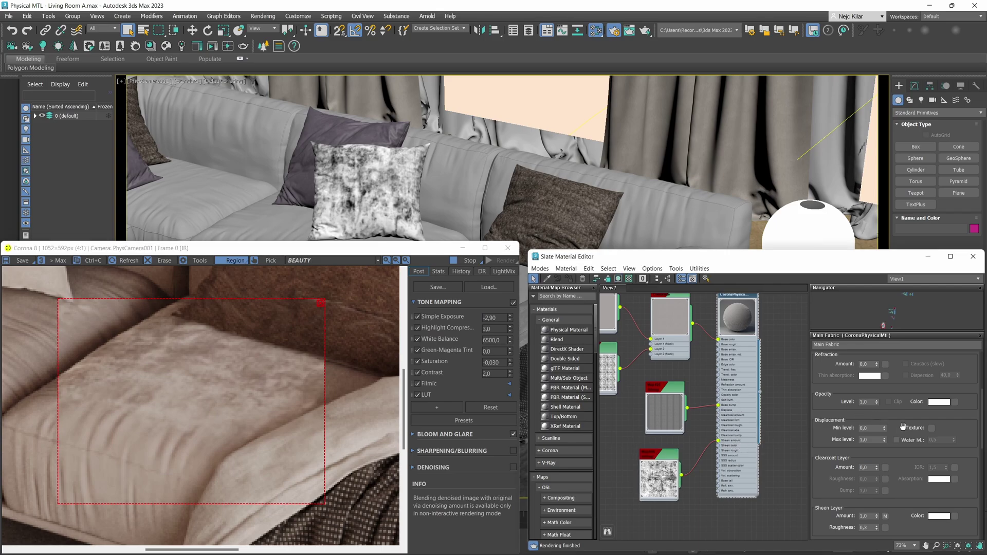
scroll(983, 411, down, 6)
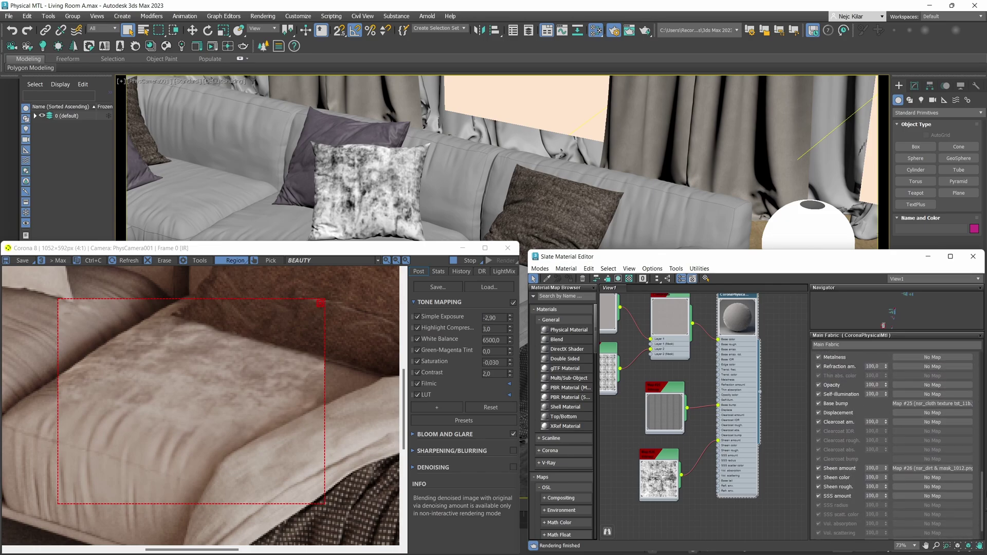
double_click(875, 469)
text(50)
key(Return)
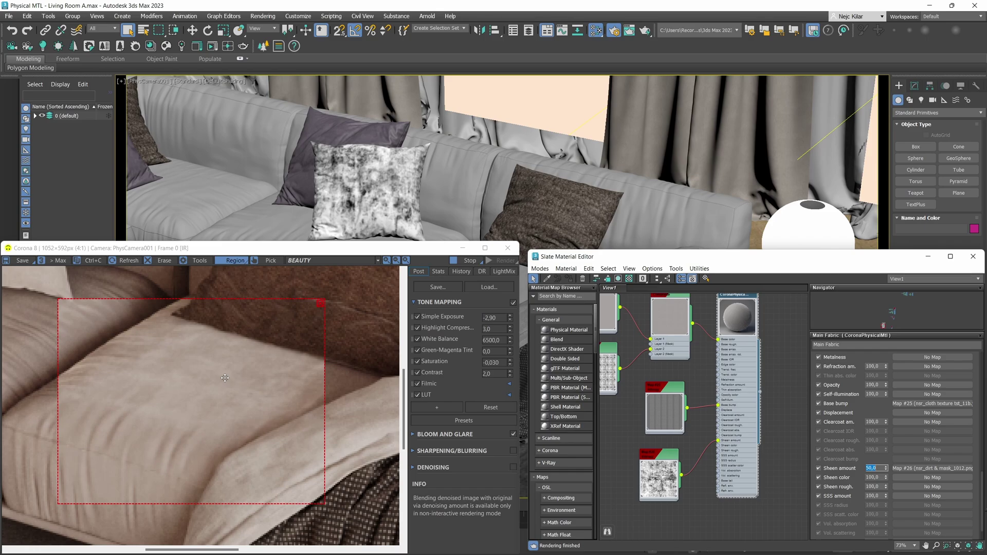
Try sheen layer roughness values of 0.7 and 0.05 on the Main Fabric material.
scroll(244, 381, down, 3)
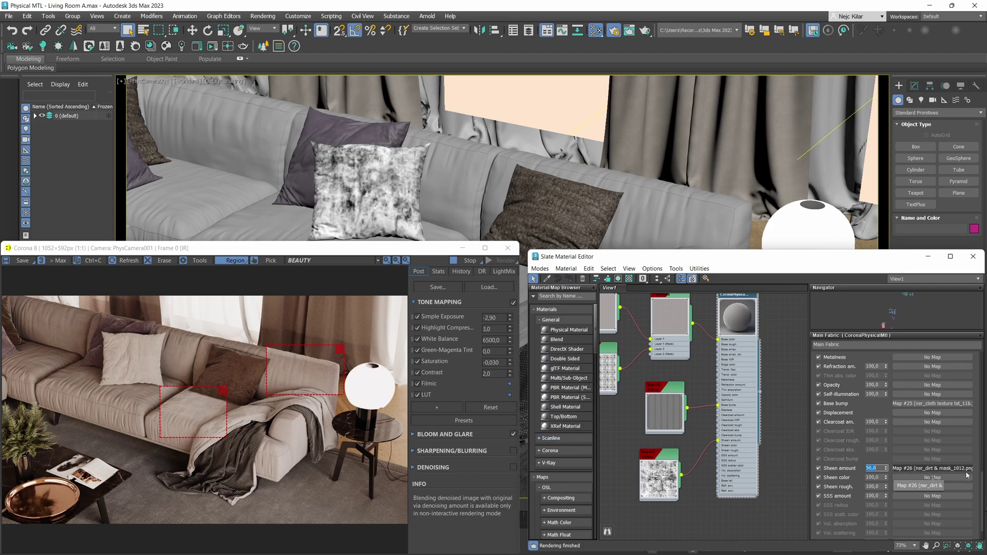
drag(981, 482, 982, 400)
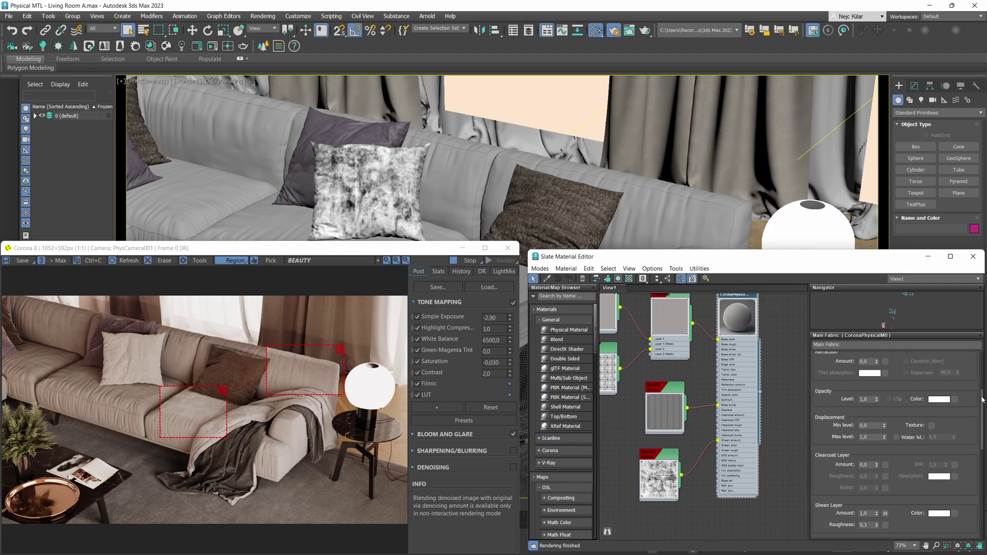
click(873, 524)
text(7)
key(Return)
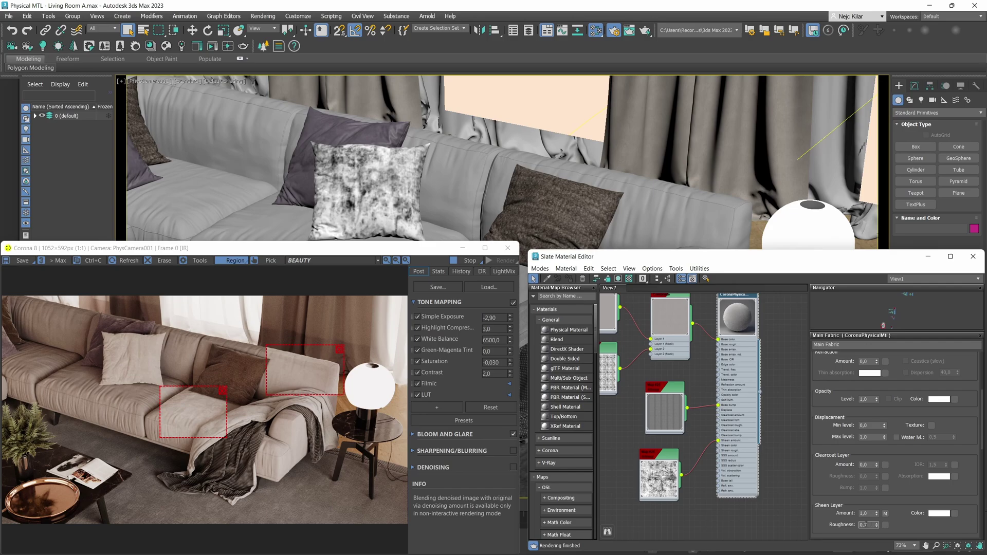
key(Return)
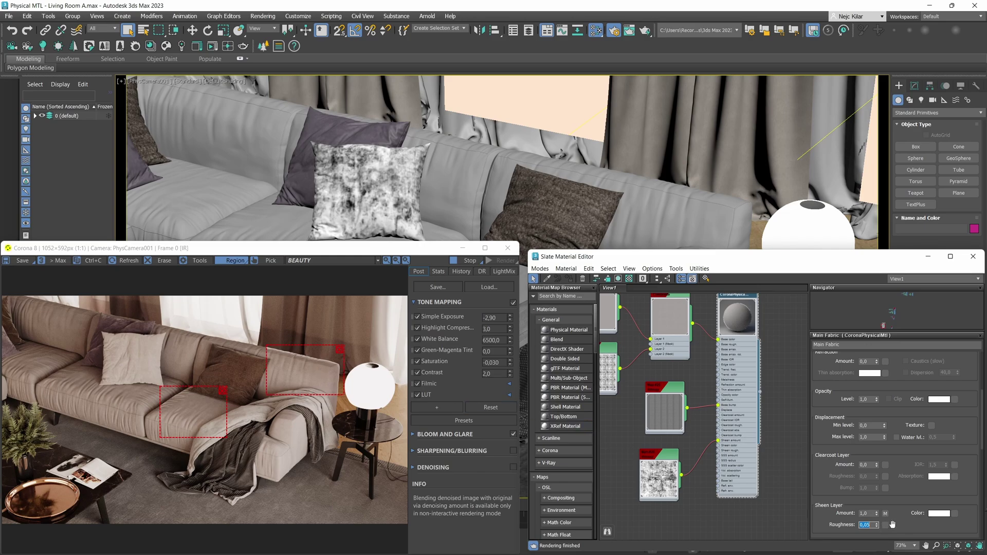
Try sheen layer roughness values of 0.2 and 0.4, and return the roughness to 0.3.
text(0,2)
key(Return)
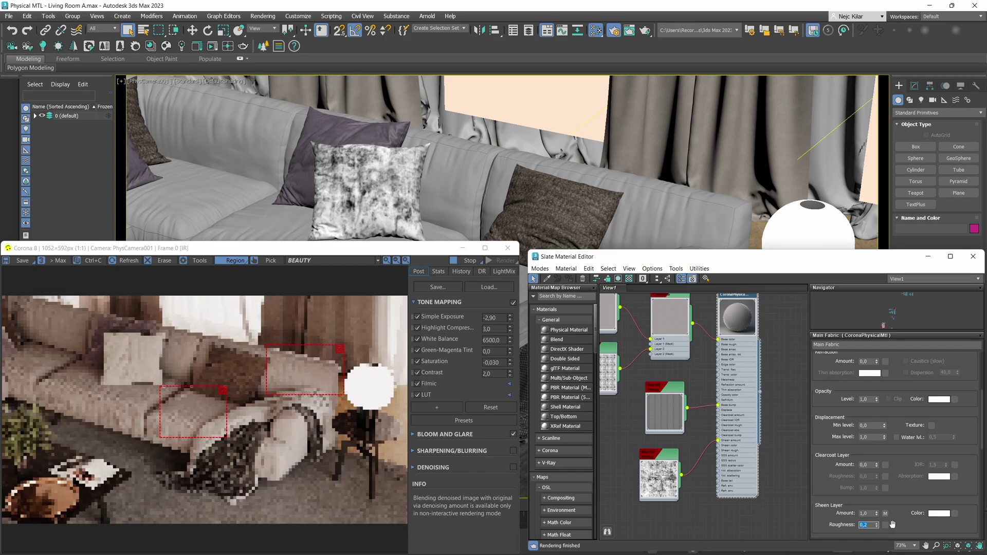
text(4)
key(Return)
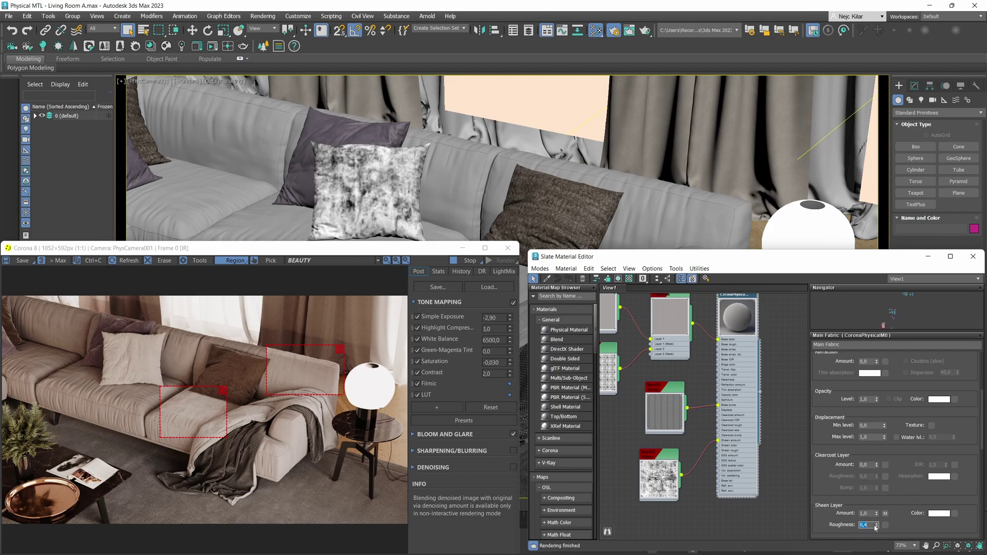
text(3)
key(Return)
Try a fully saturated red (255, 0, 0) as the sheen color, keeping the color selector clear of the sheen settings.
click(939, 513)
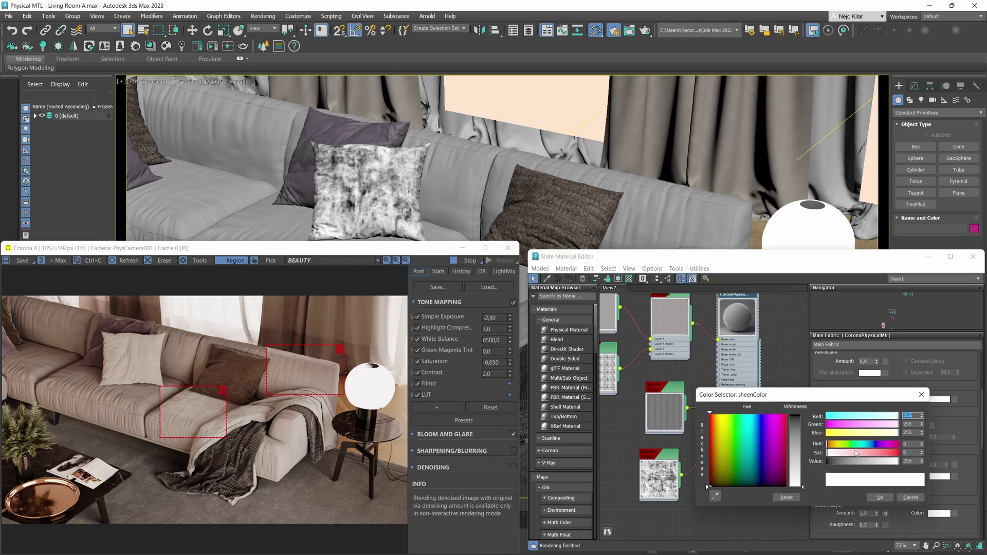
drag(858, 453, 923, 459)
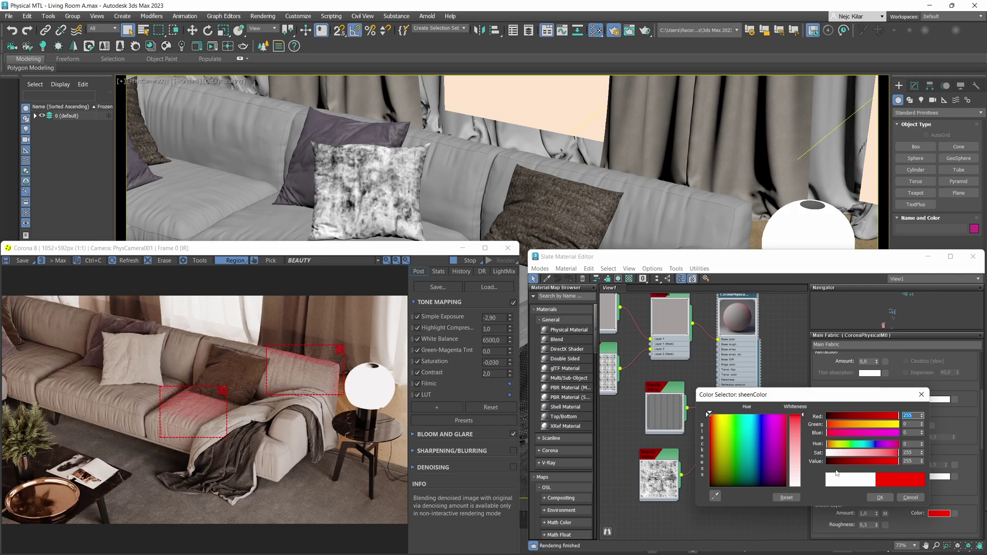
drag(801, 401, 751, 379)
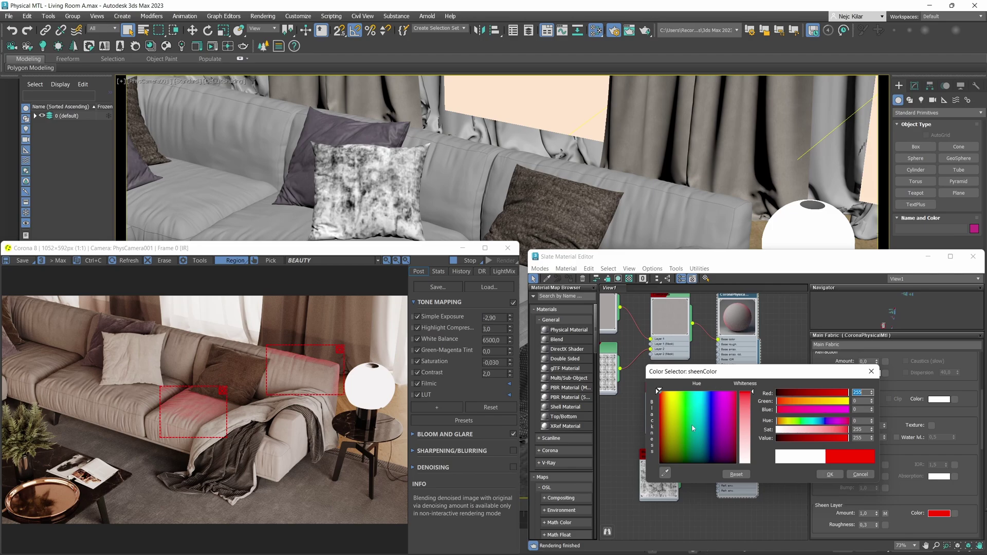
Sample the sheen color from the material preview, adjust it to saturation 5 and value 255, and accept it.
click(665, 473)
click(737, 317)
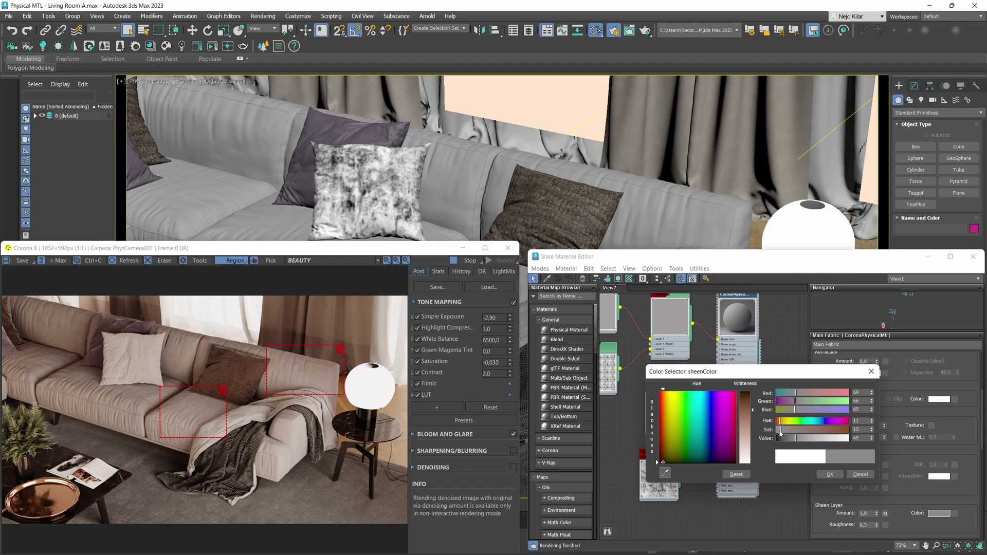
drag(781, 434, 778, 433)
drag(797, 441, 849, 435)
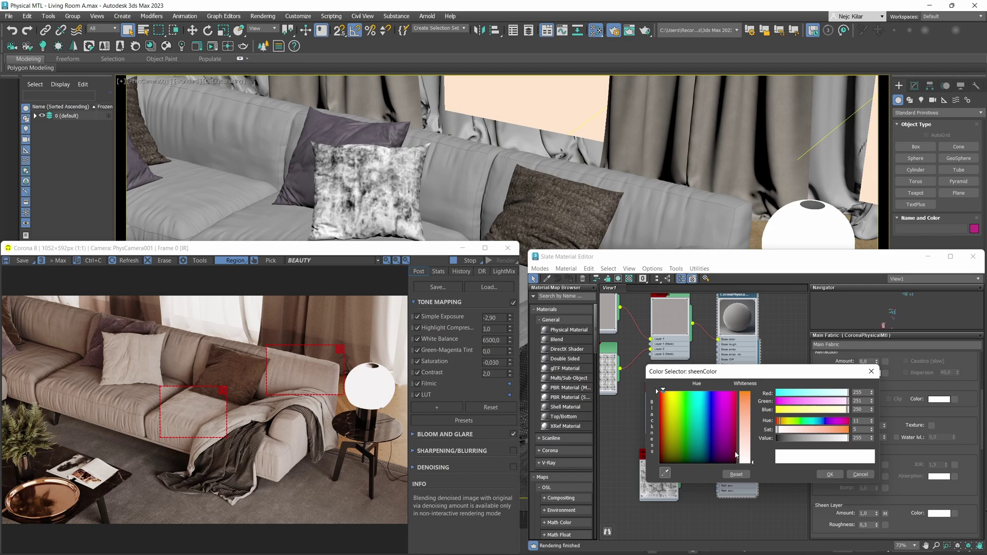
click(826, 476)
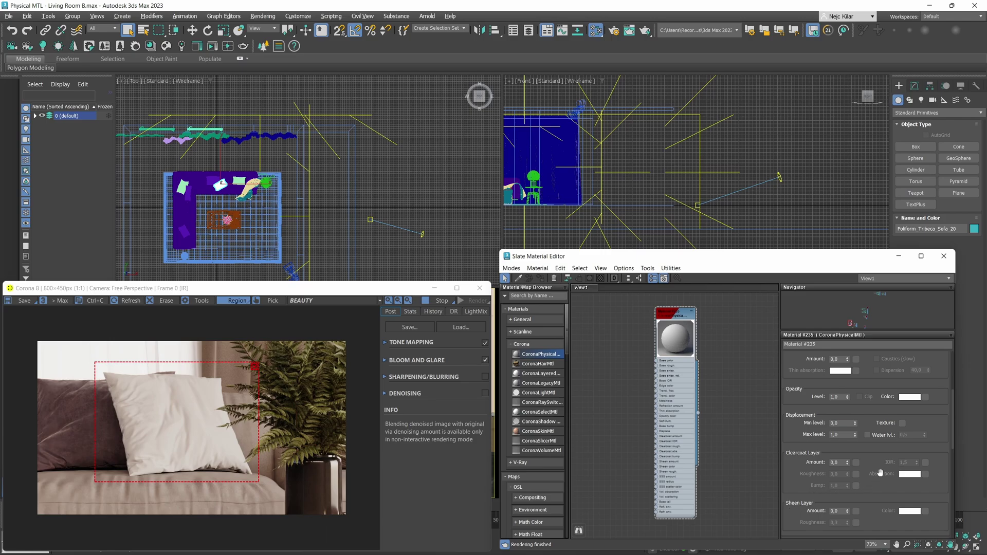
Set the pillow material's base color to a dark purple with hue 291, saturation 219 and value 90, and accept it.
scroll(920, 412, up, 5)
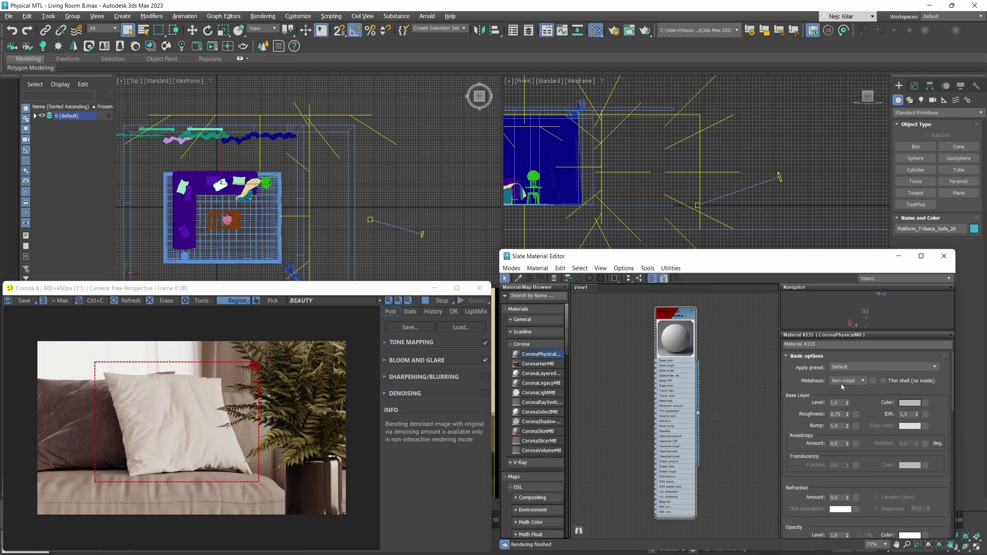
click(909, 403)
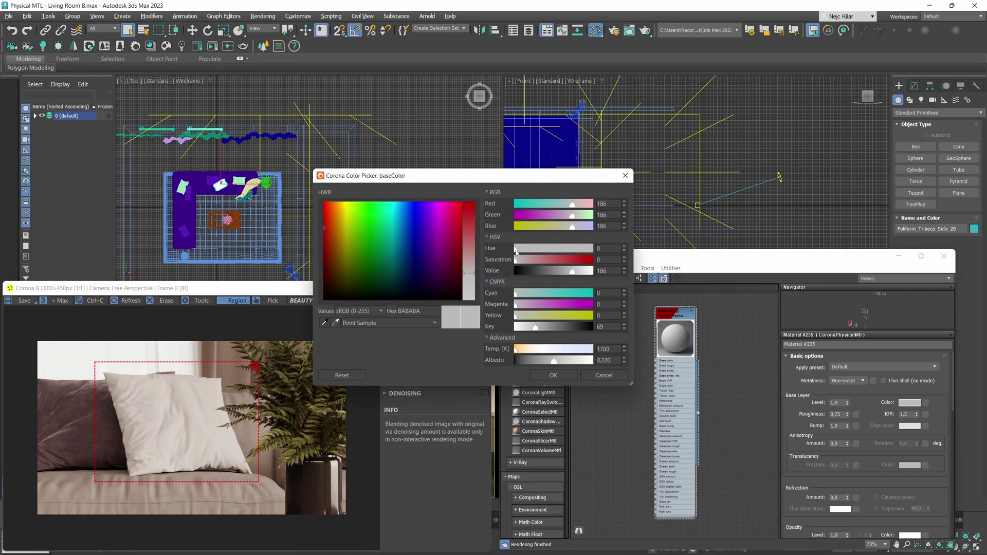
drag(572, 257, 579, 257)
drag(520, 260, 543, 274)
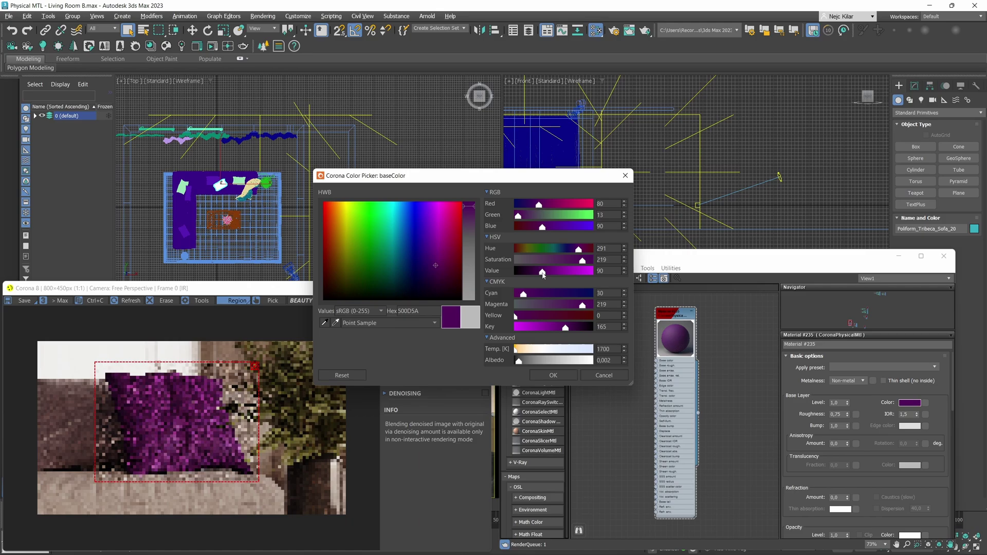
click(553, 375)
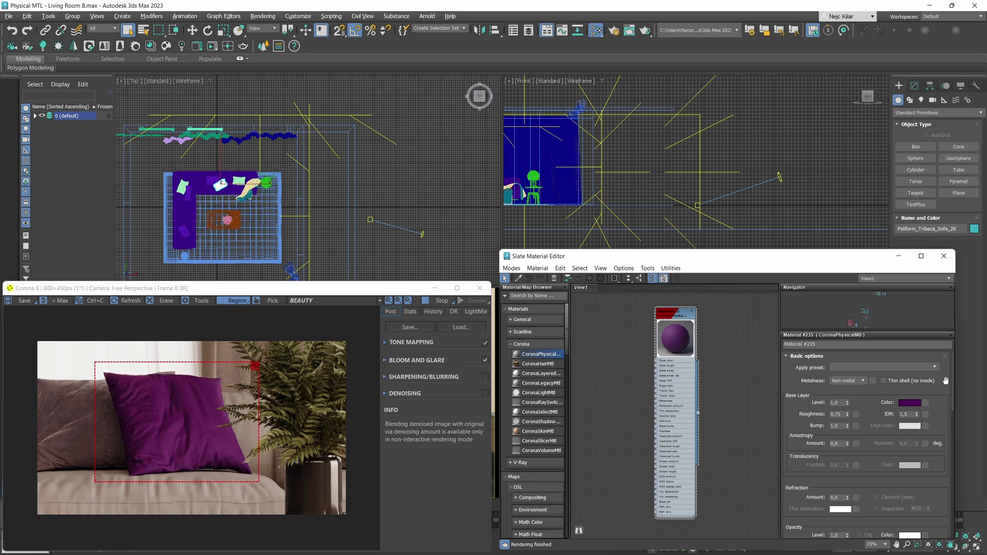
Set the sheen layer amount of the purple pillow material to 1.
drag(953, 382, 944, 436)
double_click(838, 444)
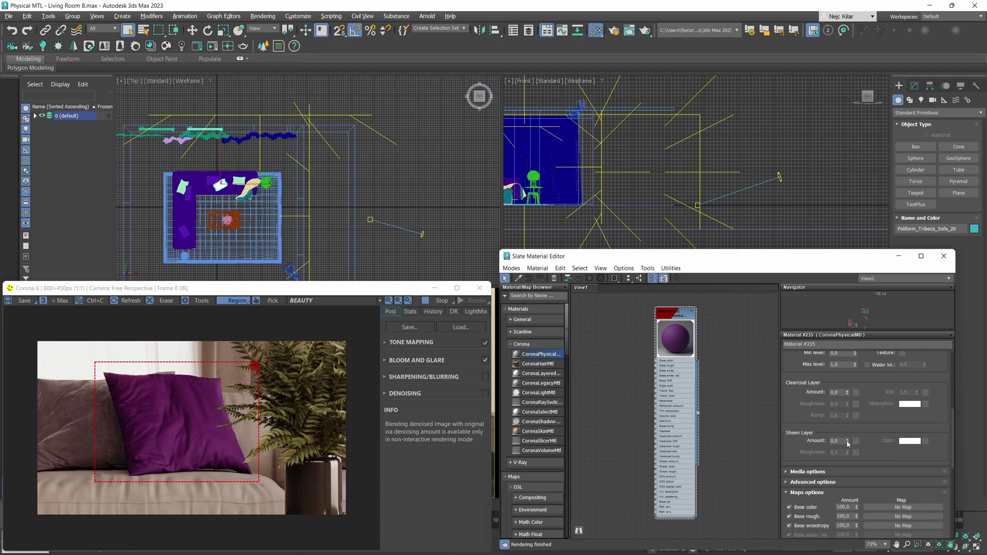
text(1)
key(Return)
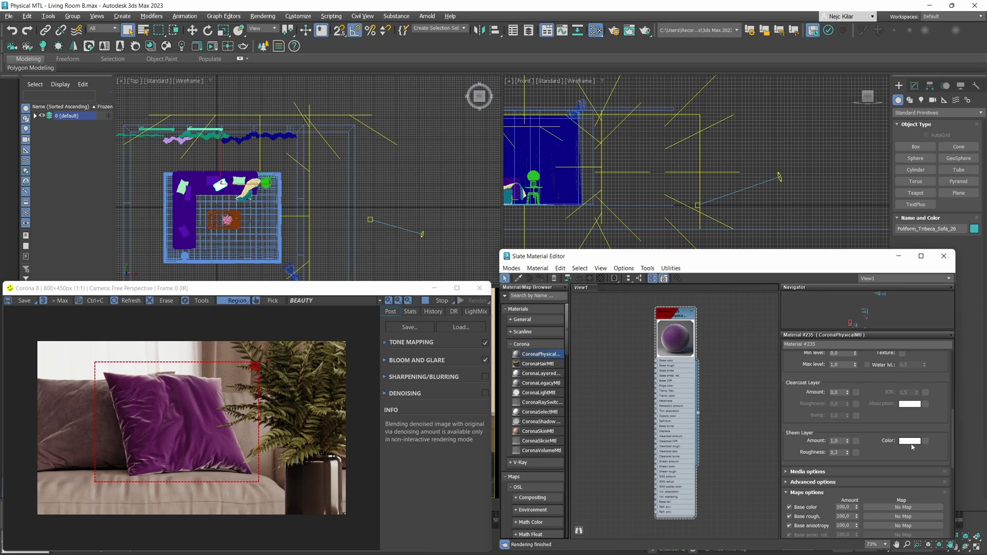
Sample the purple base color swatch as the sheen color, lighten it to saturation 71 and value 160, and accept it.
click(909, 440)
scroll(869, 417, up, 5)
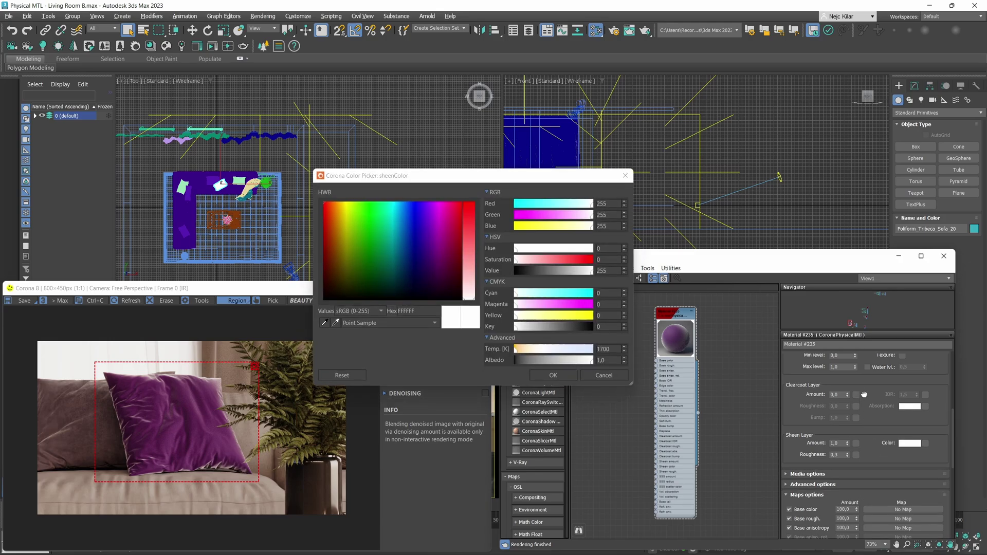
scroll(866, 413, up, 4)
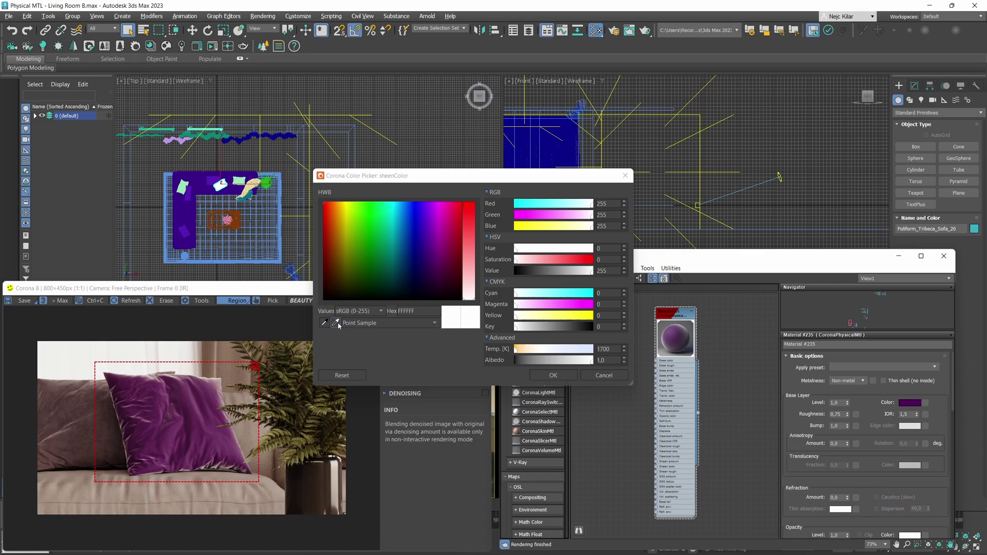
click(334, 323)
click(914, 405)
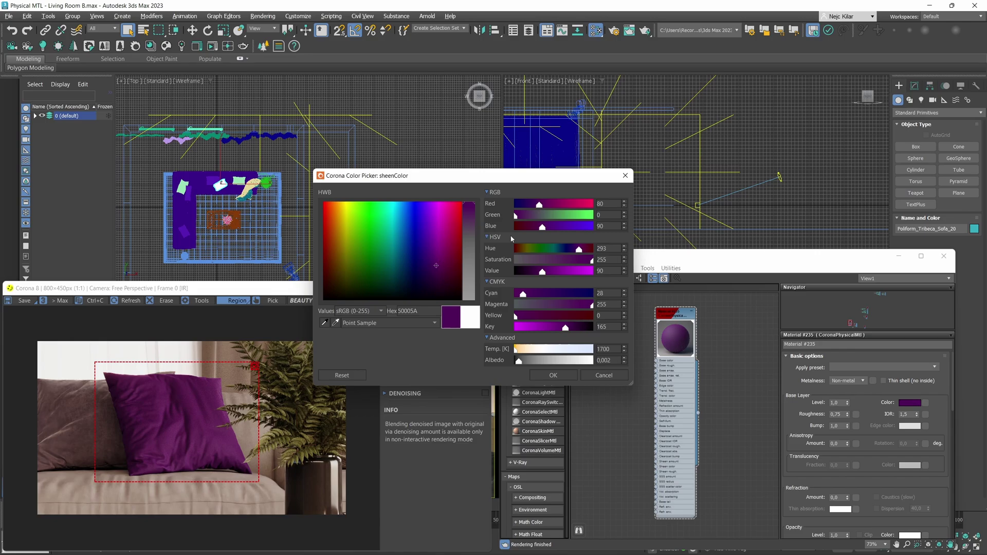
drag(583, 263, 566, 275)
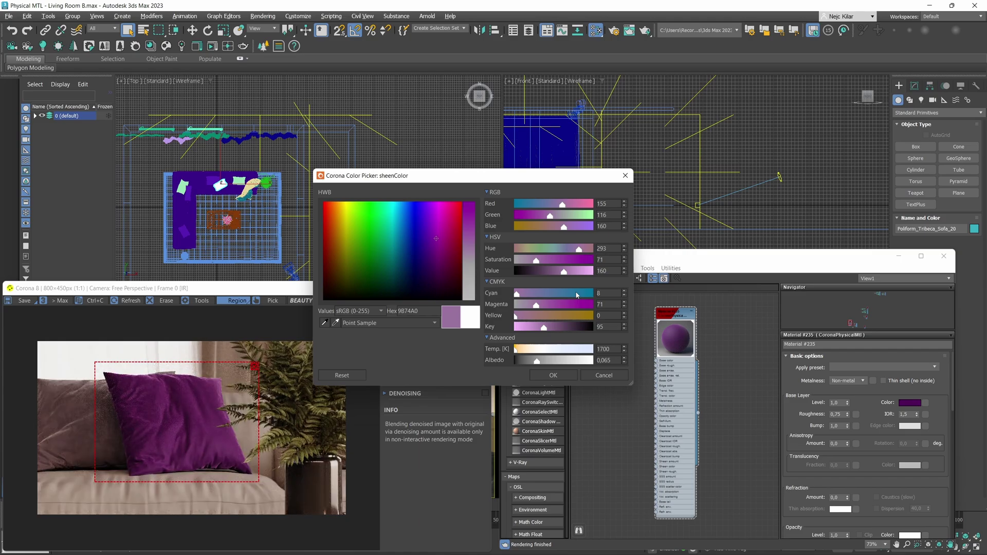
click(553, 376)
Set the sheen layer roughness of the purple pillow material to 0.4.
drag(814, 479, 815, 359)
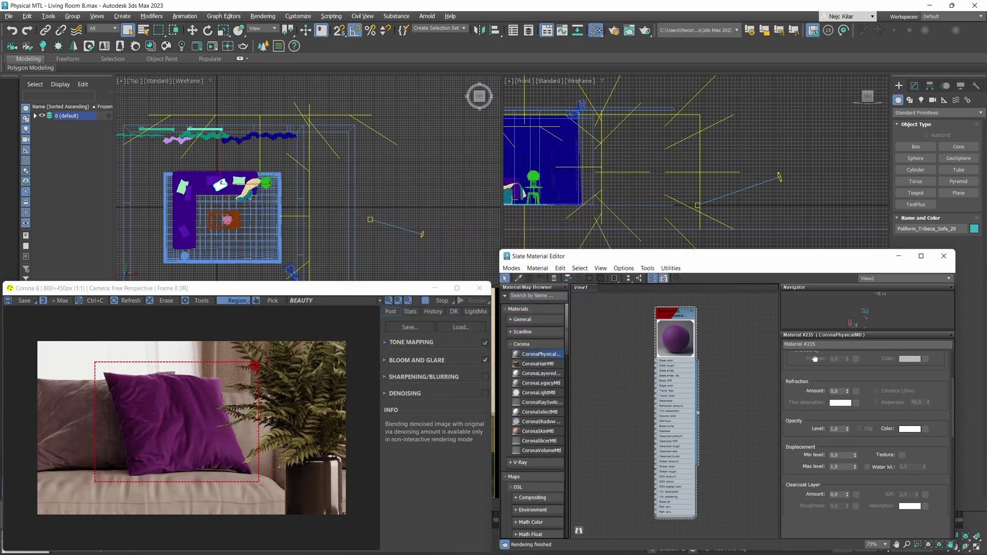
scroll(801, 435, down, 3)
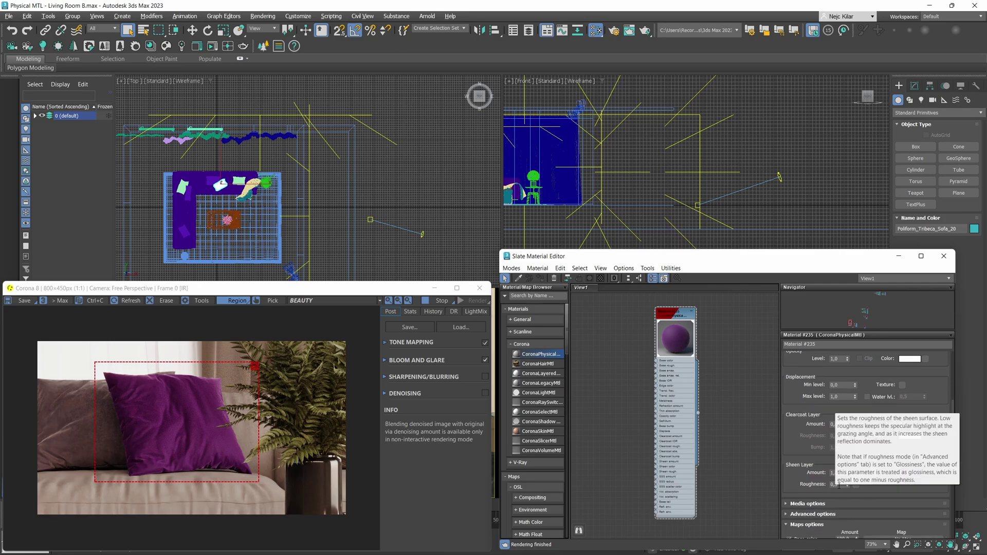
click(839, 485)
text(4)
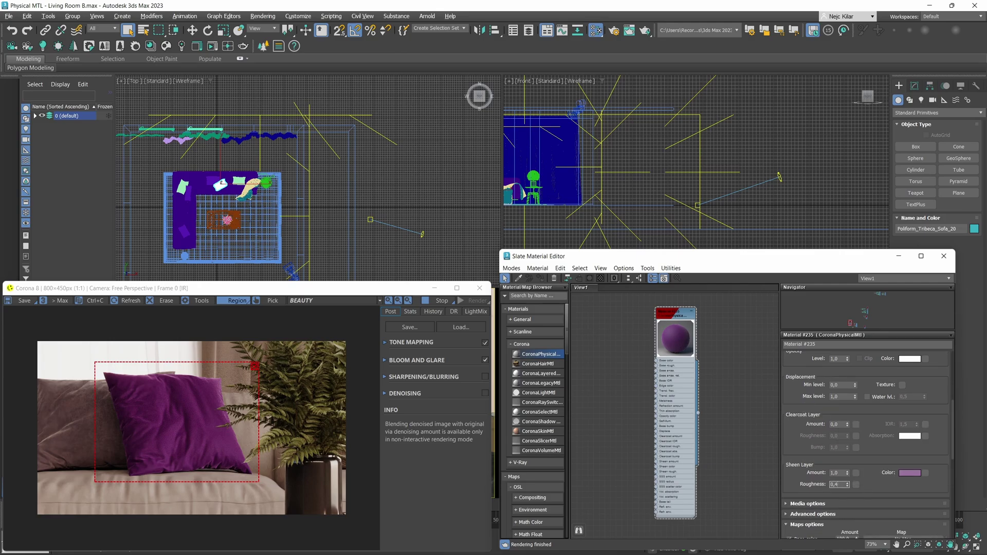
key(Return)
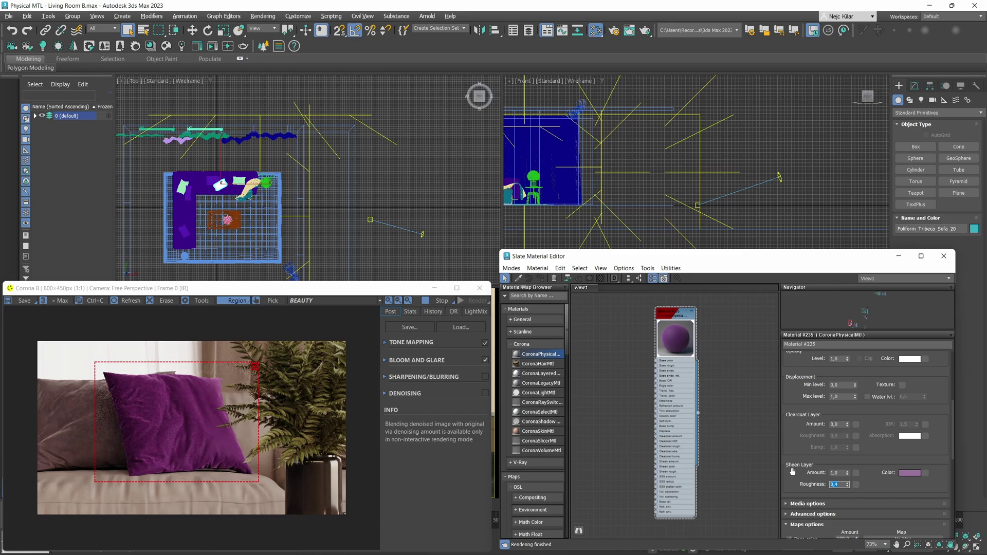